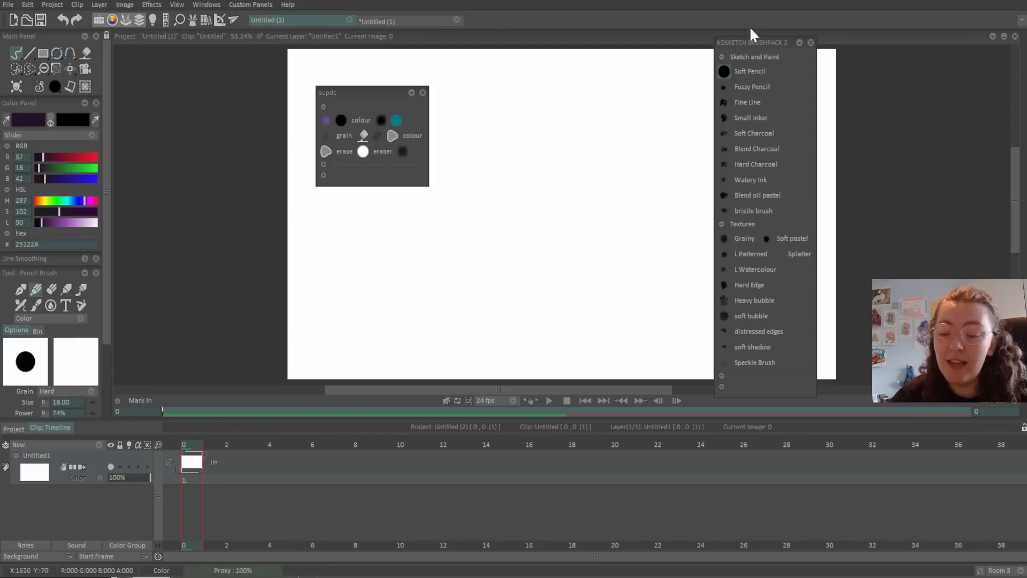
# Expand the character and blue/tan swatch groups and collapse the Sketch and Paint group.
pyautogui.click(722, 375)
pyautogui.click(722, 525)
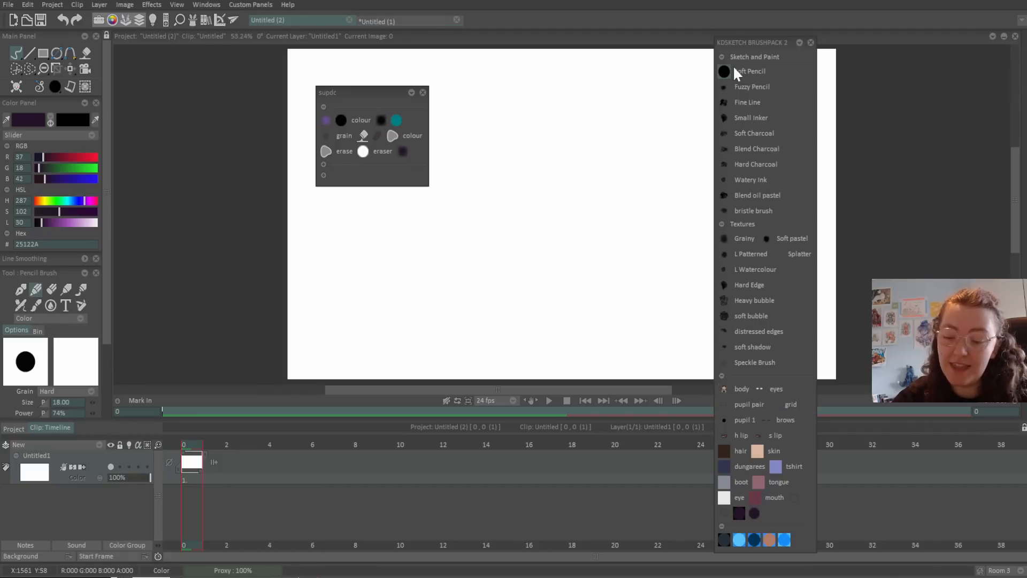
pyautogui.click(721, 56)
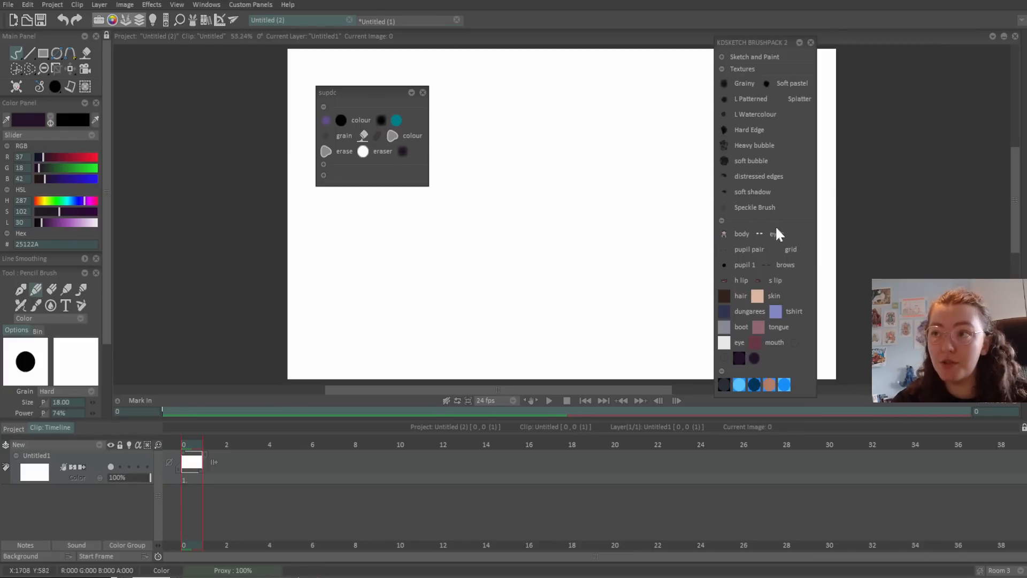
# Stamp the 'body' character brush twice: shrugging, then the arms-crossed pose to its right.
pyautogui.click(724, 234)
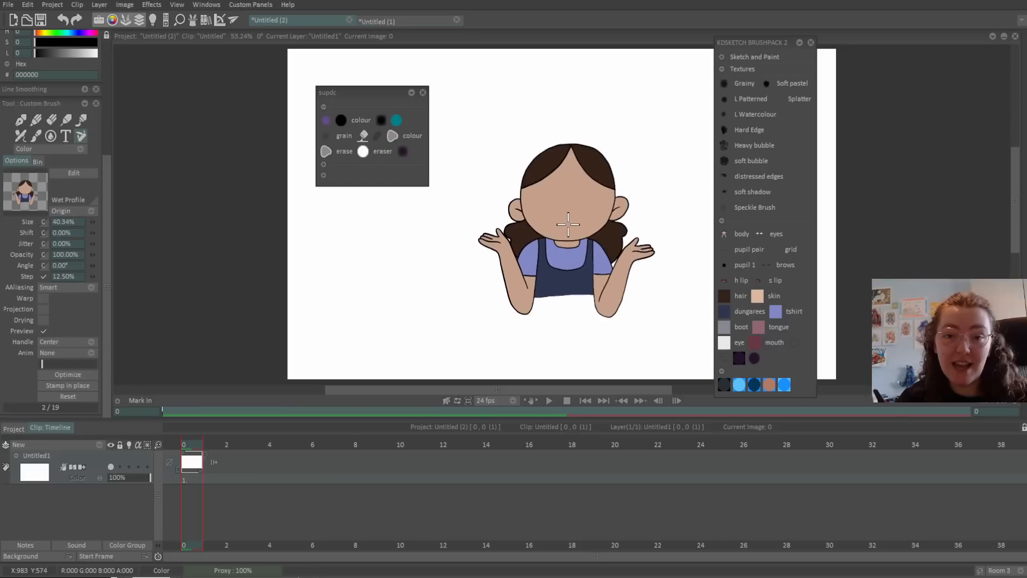
pyautogui.click(475, 234)
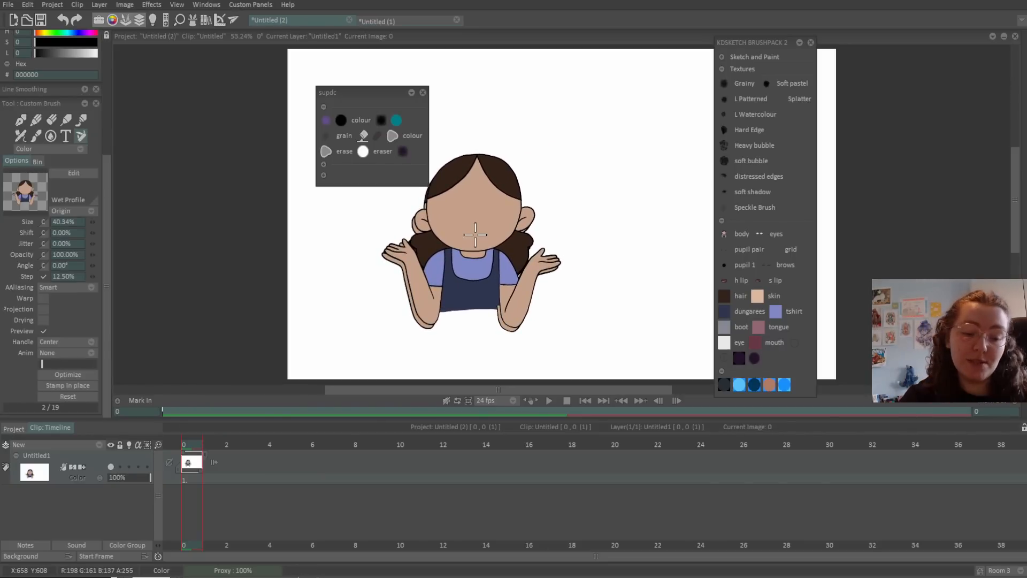
pyautogui.moveTo(43, 364); pyautogui.dragTo(48, 364)
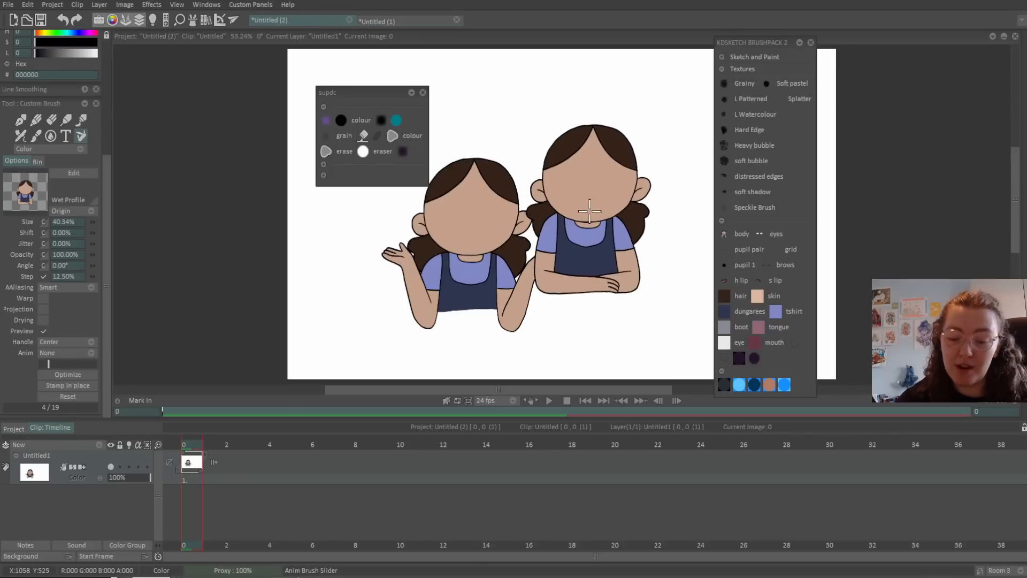
pyautogui.click(600, 239)
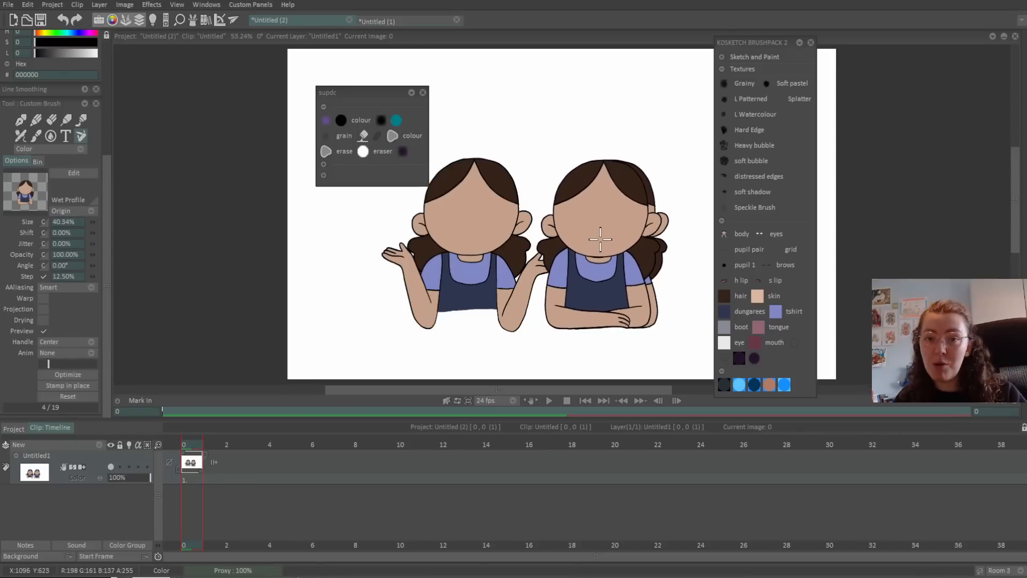
# Select the first timeline frame and switch to cutting a brush from the canvas.
pyautogui.click(191, 479)
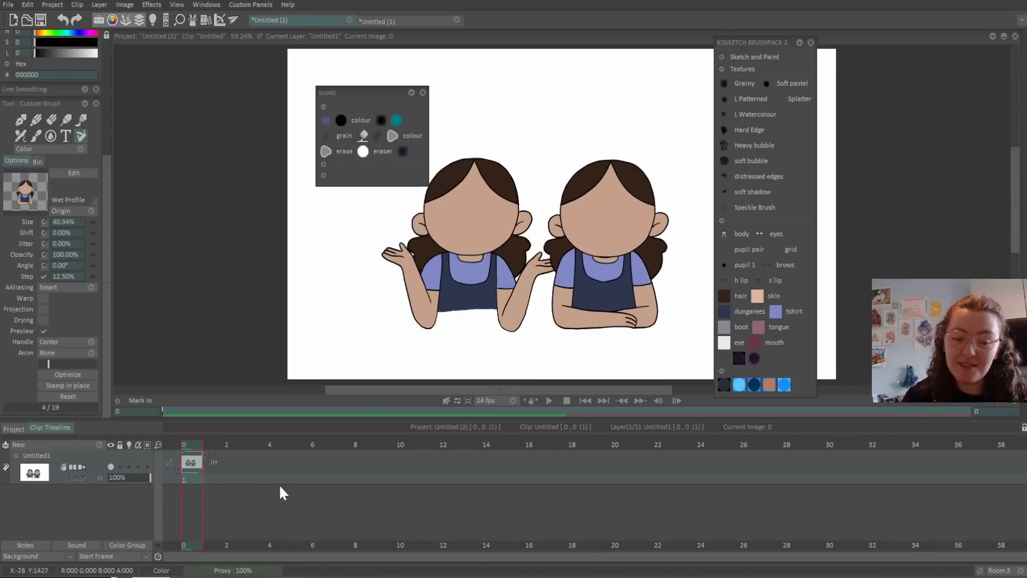
pyautogui.scroll(5, 105, 192)
pyautogui.click(16, 69)
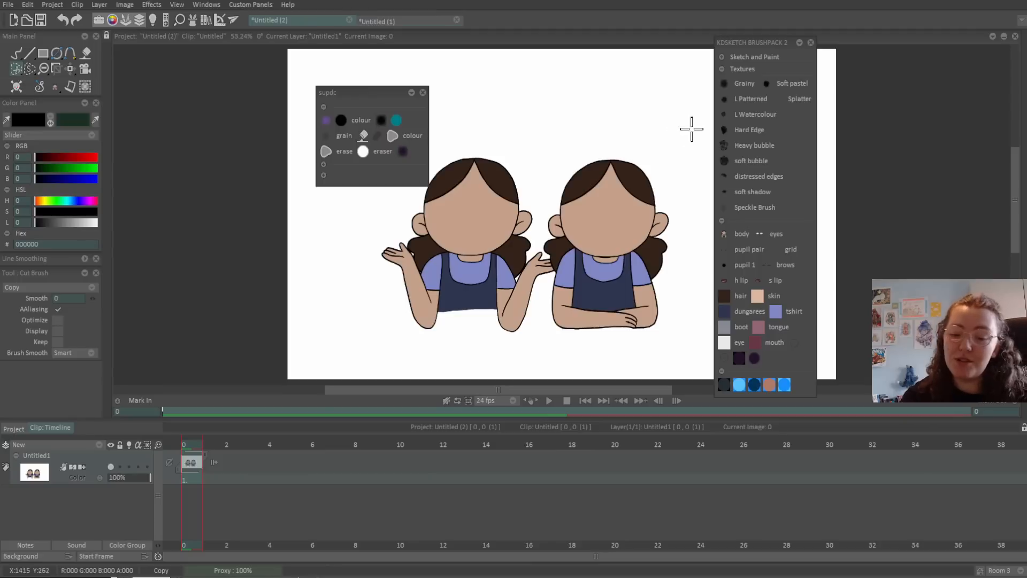
pyautogui.click(759, 233)
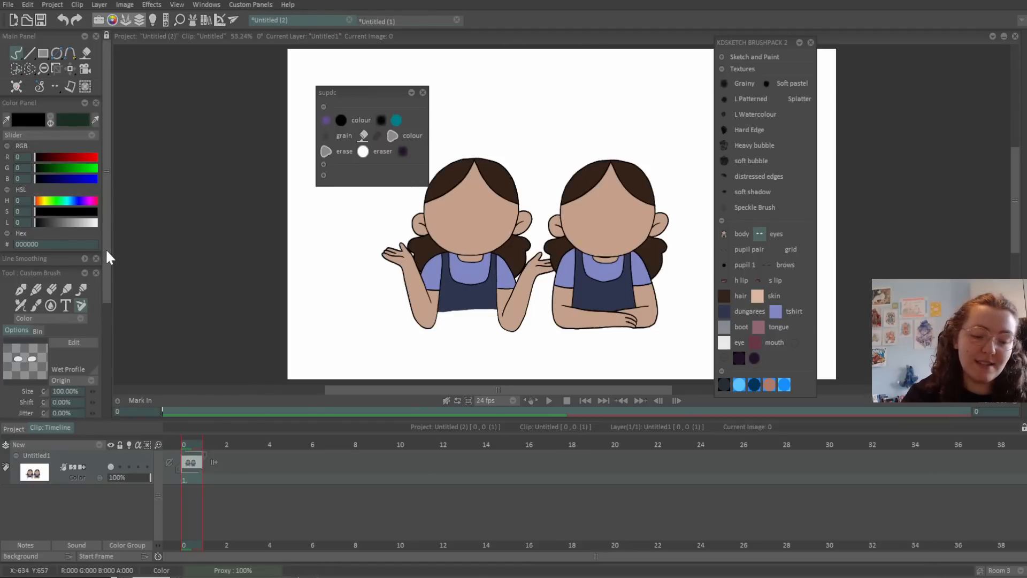
pyautogui.moveTo(105, 248); pyautogui.dragTo(112, 416)
pyautogui.click(75, 353)
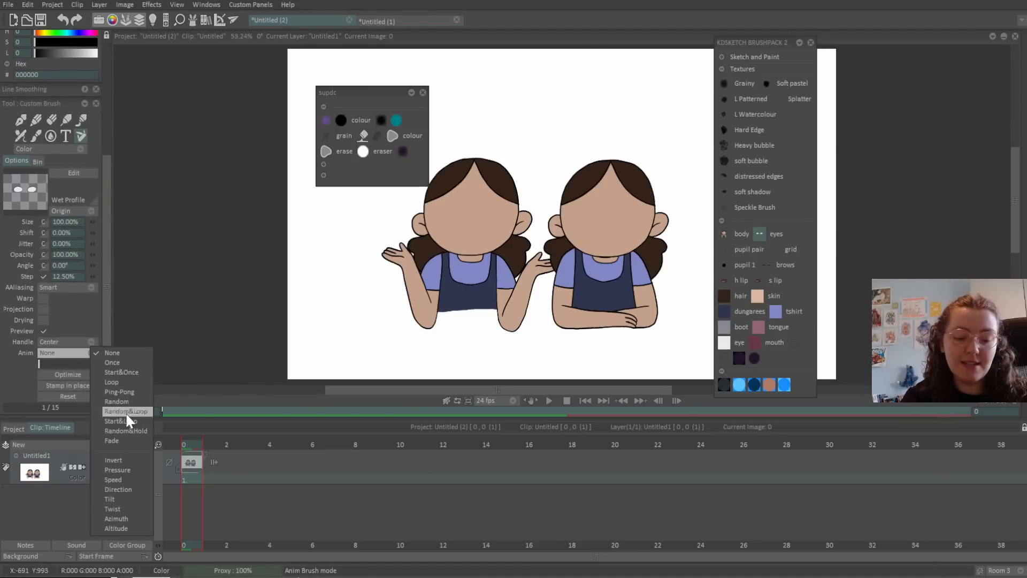
pyautogui.click(123, 352)
pyautogui.moveTo(40, 361); pyautogui.dragTo(100, 372)
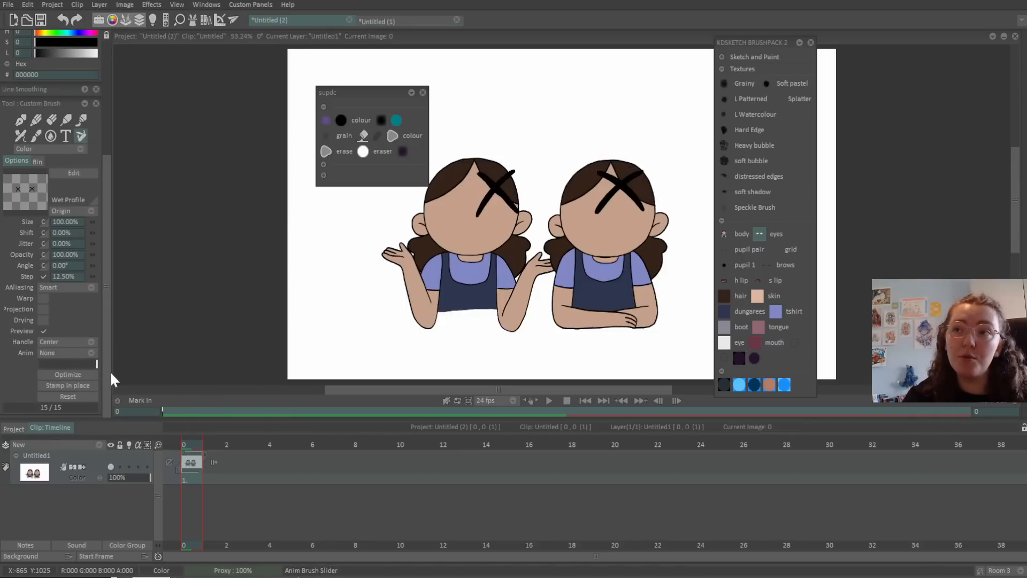
pyautogui.click(724, 249)
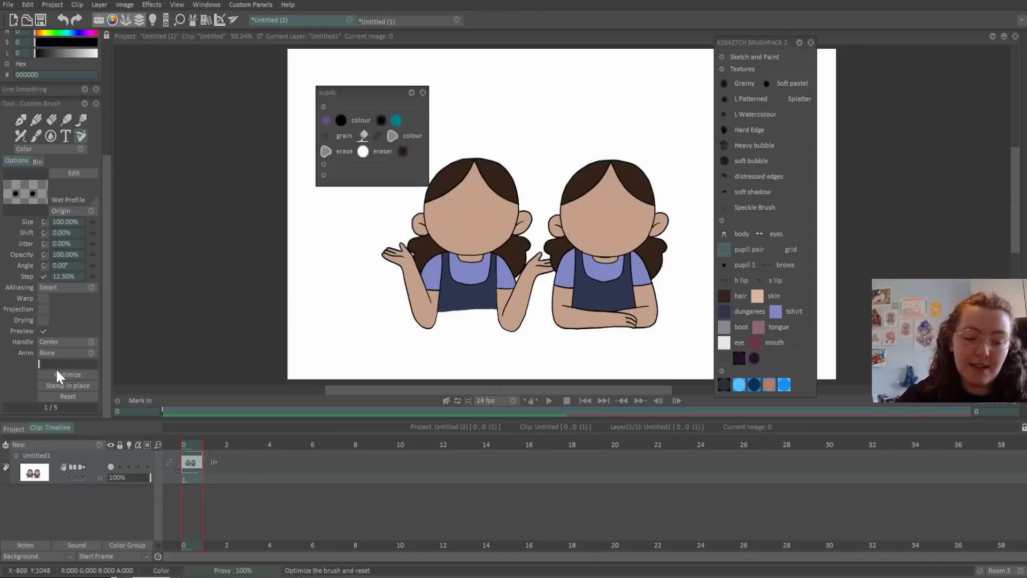
pyautogui.moveTo(42, 361); pyautogui.dragTo(106, 368)
pyautogui.moveTo(43, 362); pyautogui.dragTo(103, 373)
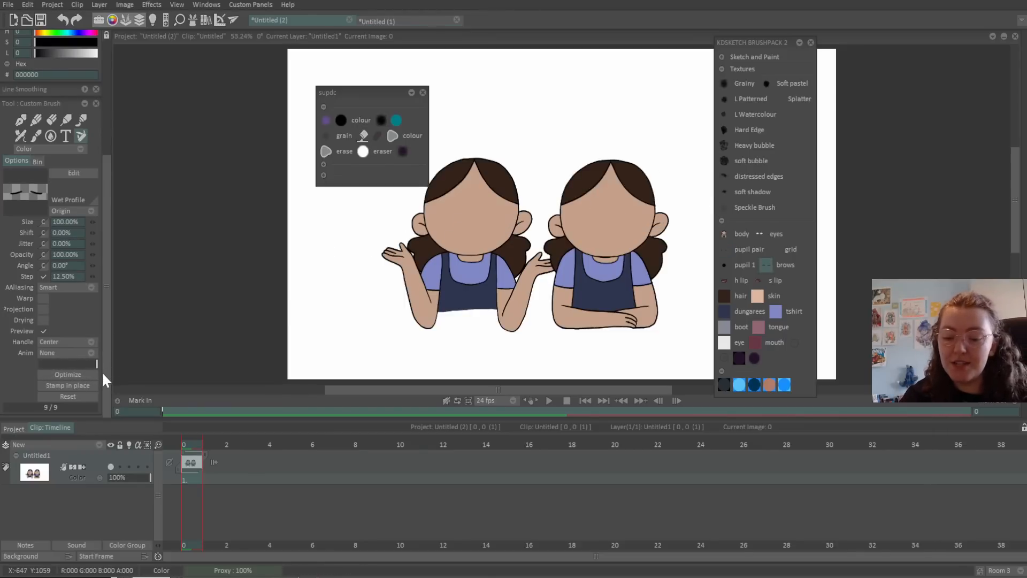
pyautogui.click(724, 280)
pyautogui.moveTo(23, 385)
pyautogui.mouseDown()
pyautogui.moveTo(85, 386)
pyautogui.moveTo(111, 368)
pyautogui.mouseUp()
pyautogui.click(759, 279)
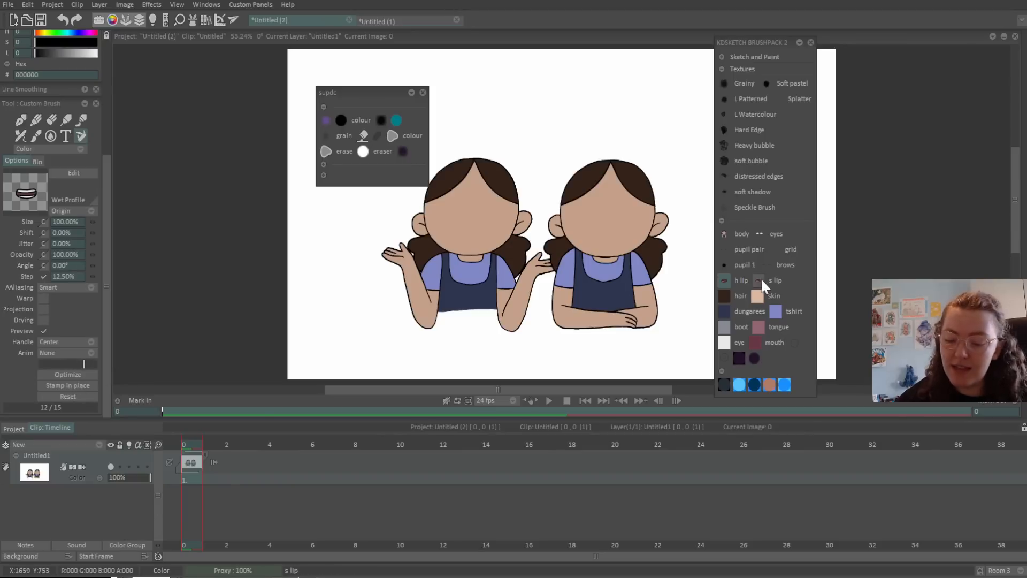
pyautogui.moveTo(41, 361); pyautogui.dragTo(98, 363)
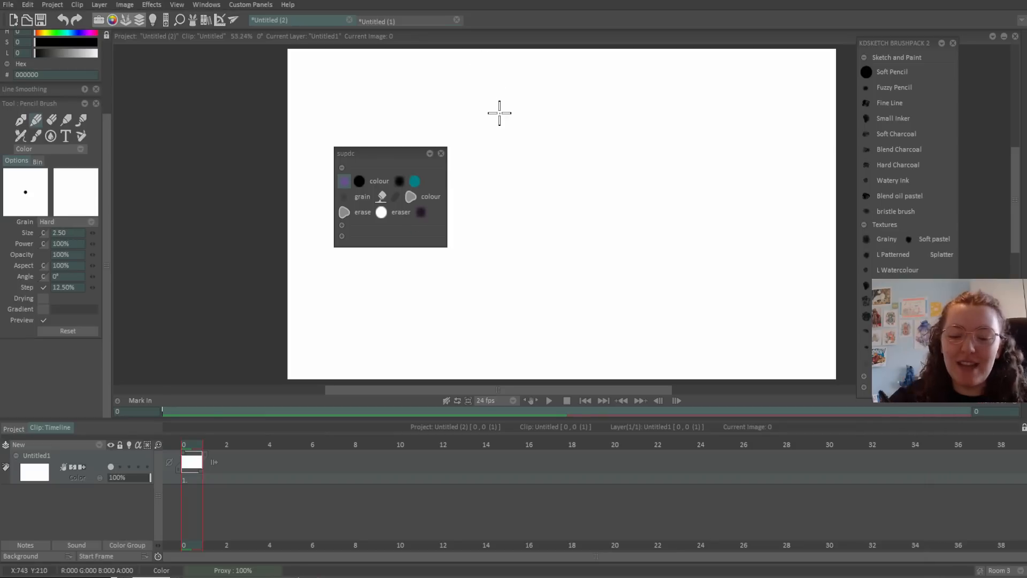
# Draw three black wavy lines side by side: thin, thick, then thin again.
pyautogui.moveTo(504, 100)
pyautogui.mouseDown()
pyautogui.moveTo(491, 157)
pyautogui.moveTo(568, 230)
pyautogui.mouseUp()
pyautogui.click(360, 179)
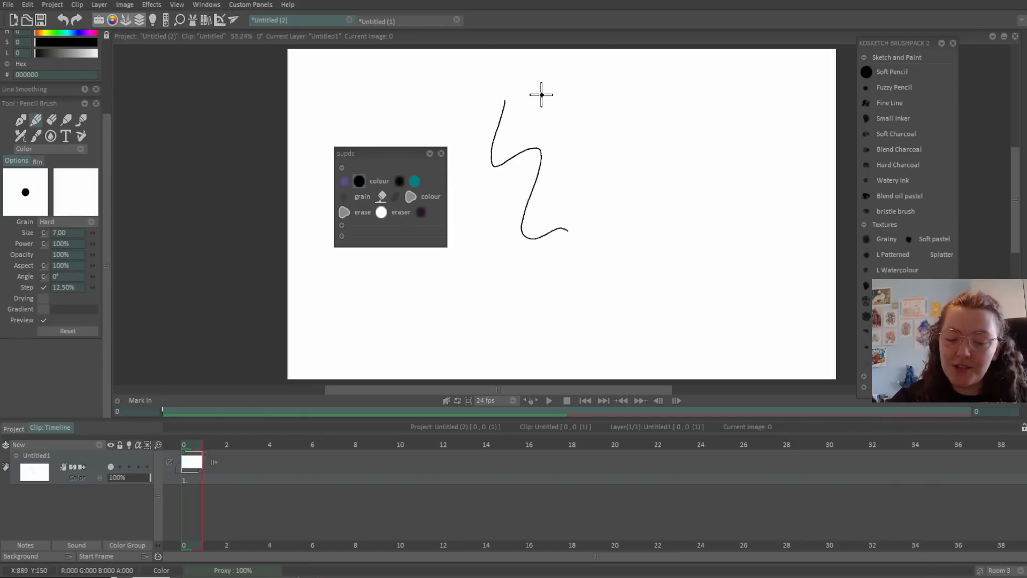
pyautogui.moveTo(549, 97)
pyautogui.mouseDown()
pyautogui.moveTo(575, 206)
pyautogui.moveTo(606, 220)
pyautogui.mouseUp()
pyautogui.click(400, 182)
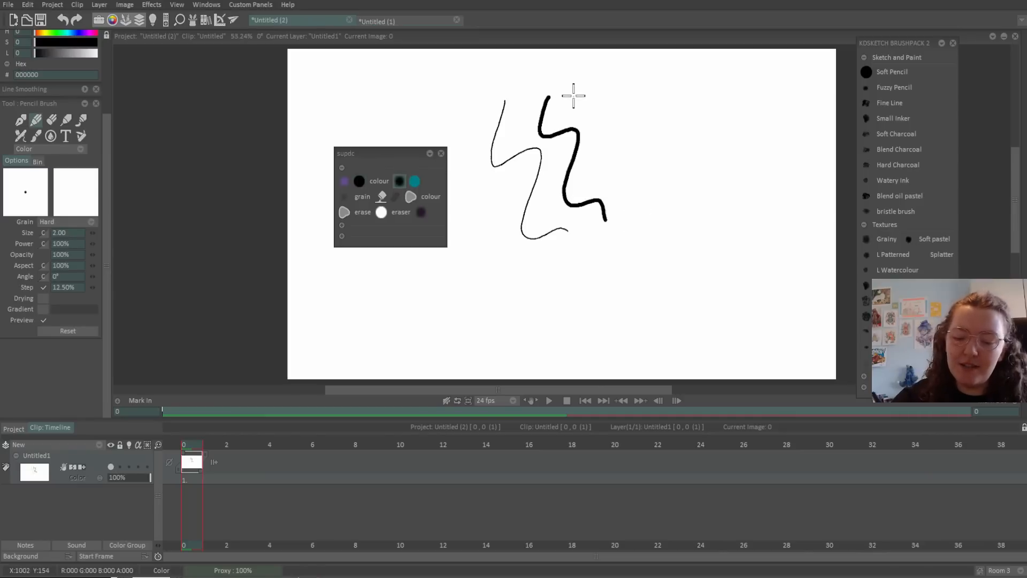
pyautogui.moveTo(579, 95); pyautogui.dragTo(654, 222)
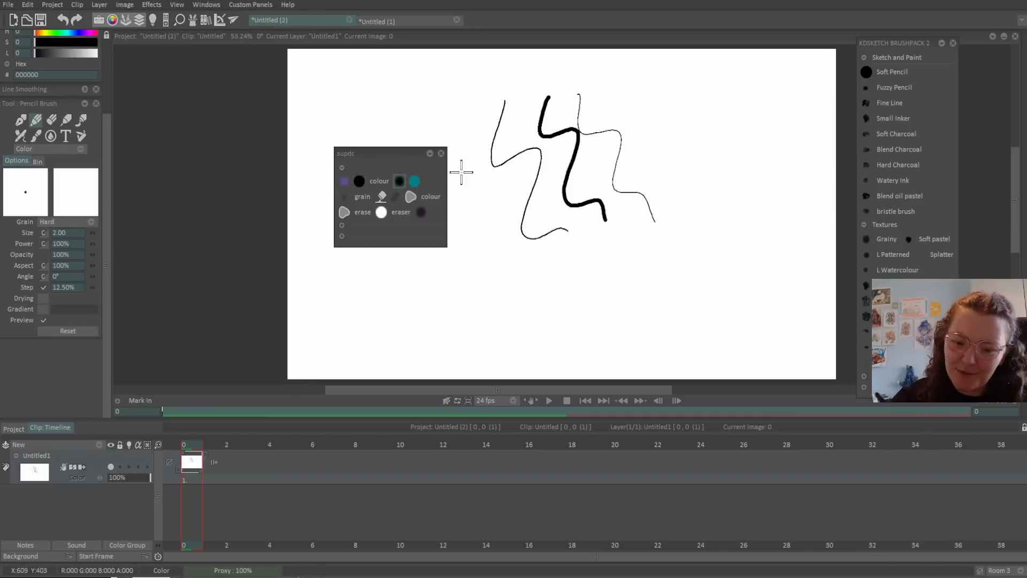
# Erase part of the last thin line and paint two grainy dark blobs at the right.
pyautogui.click(415, 180)
pyautogui.moveTo(622, 131)
pyautogui.mouseDown()
pyautogui.moveTo(602, 135)
pyautogui.moveTo(616, 167)
pyautogui.mouseUp()
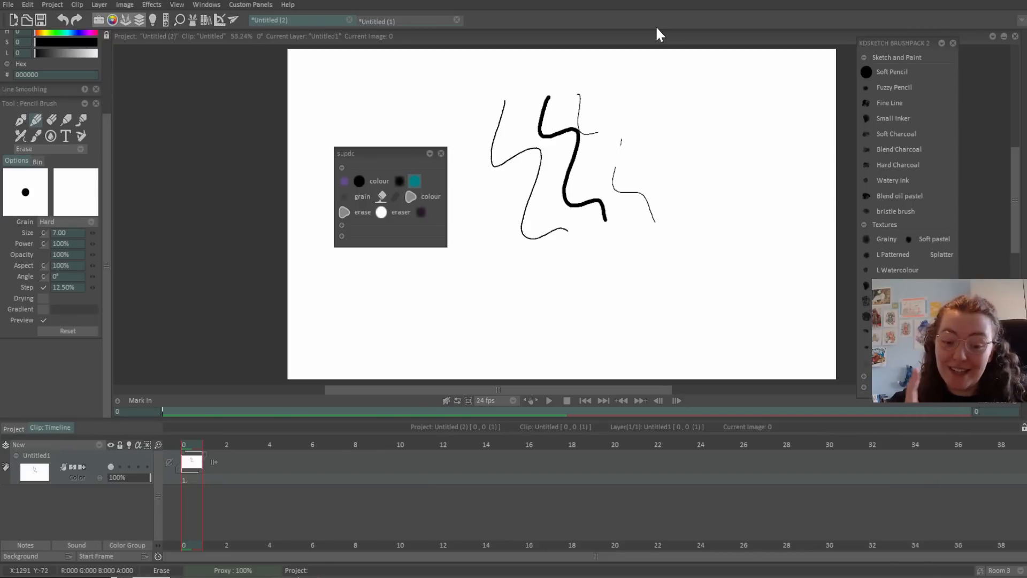
pyautogui.click(344, 196)
pyautogui.moveTo(676, 124)
pyautogui.mouseDown()
pyautogui.moveTo(680, 172)
pyautogui.moveTo(704, 122)
pyautogui.moveTo(751, 108)
pyautogui.moveTo(763, 147)
pyautogui.moveTo(756, 157)
pyautogui.moveTo(800, 201)
pyautogui.mouseUp()
pyautogui.moveTo(832, 300)
pyautogui.mouseDown()
pyautogui.moveTo(794, 326)
pyautogui.moveTo(711, 299)
pyautogui.moveTo(786, 284)
pyautogui.moveTo(749, 355)
pyautogui.moveTo(688, 291)
pyautogui.mouseUp()
pyautogui.click(381, 197)
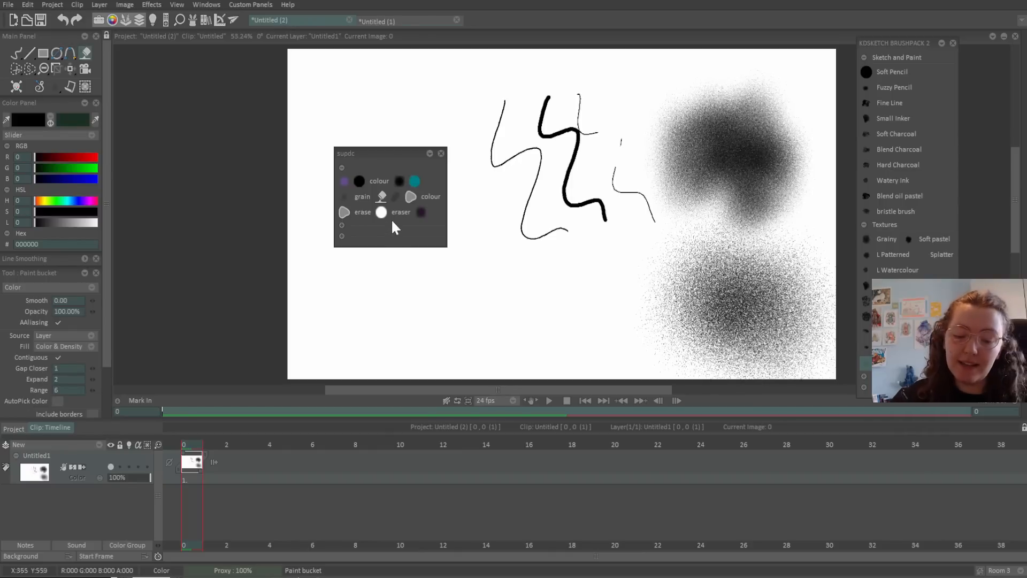
# Add the paint bucket to the custom panel, then remove it again.
pyautogui.rightClick(431, 210)
pyautogui.click(515, 190)
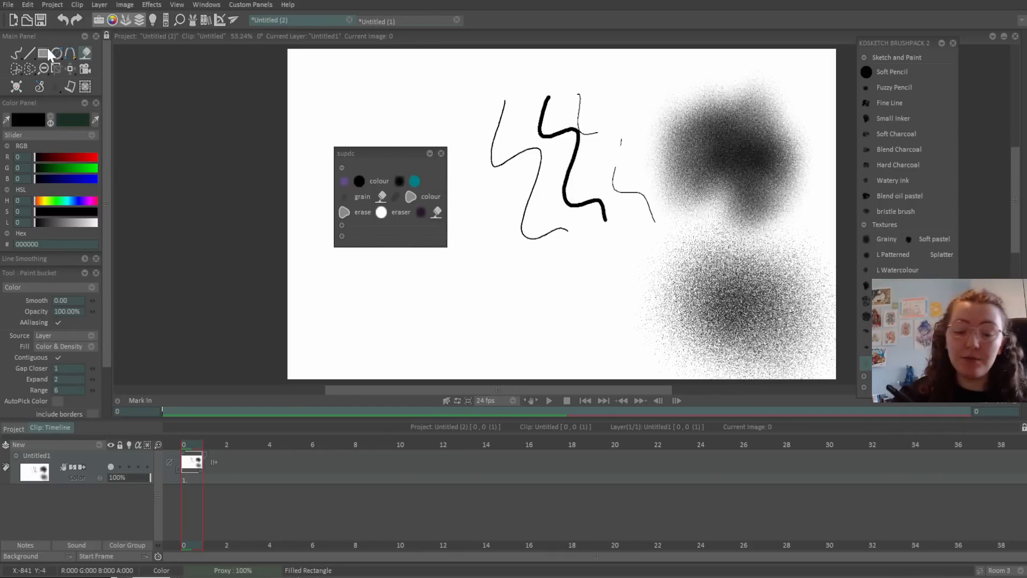
pyautogui.rightClick(436, 213)
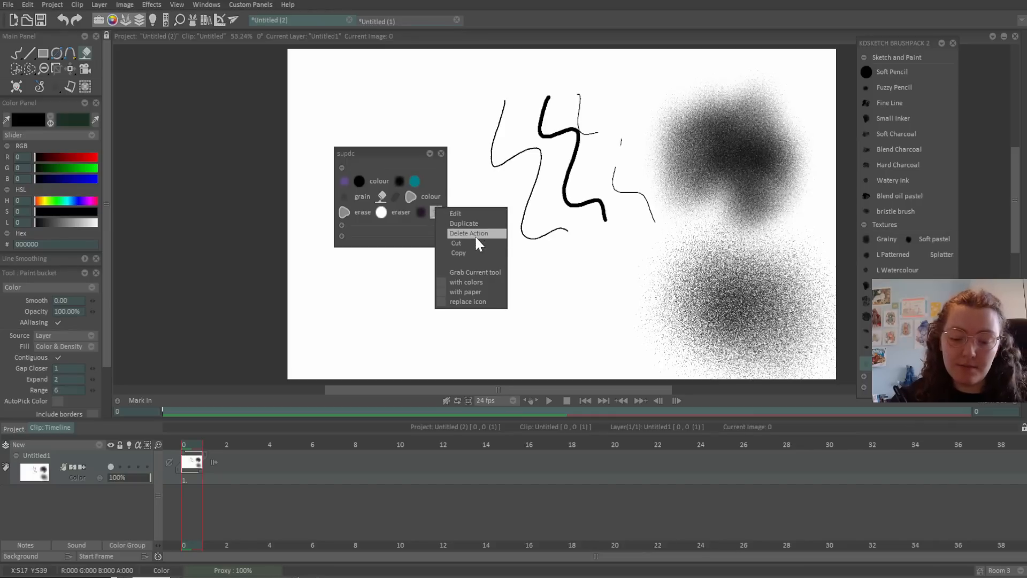
pyautogui.click(472, 233)
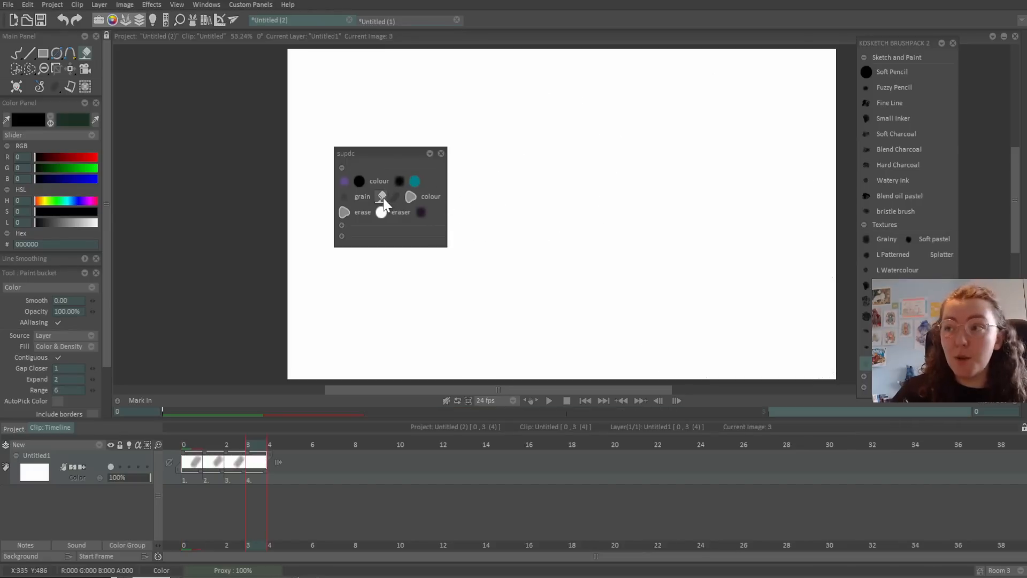
# Paint a grainy diagonal stroke with the grain brush, then return to the first frame.
pyautogui.click(395, 197)
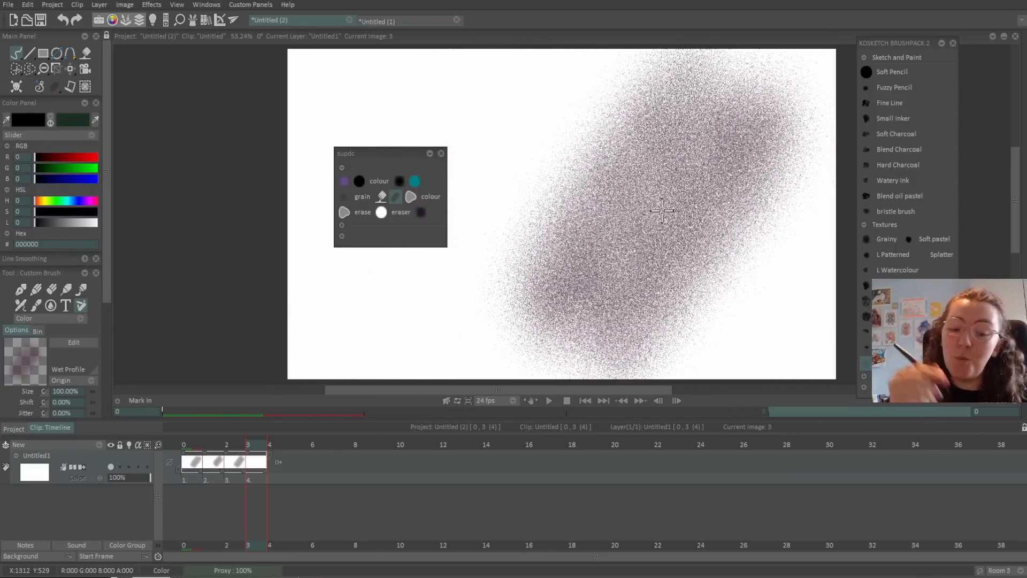
pyautogui.click(345, 199)
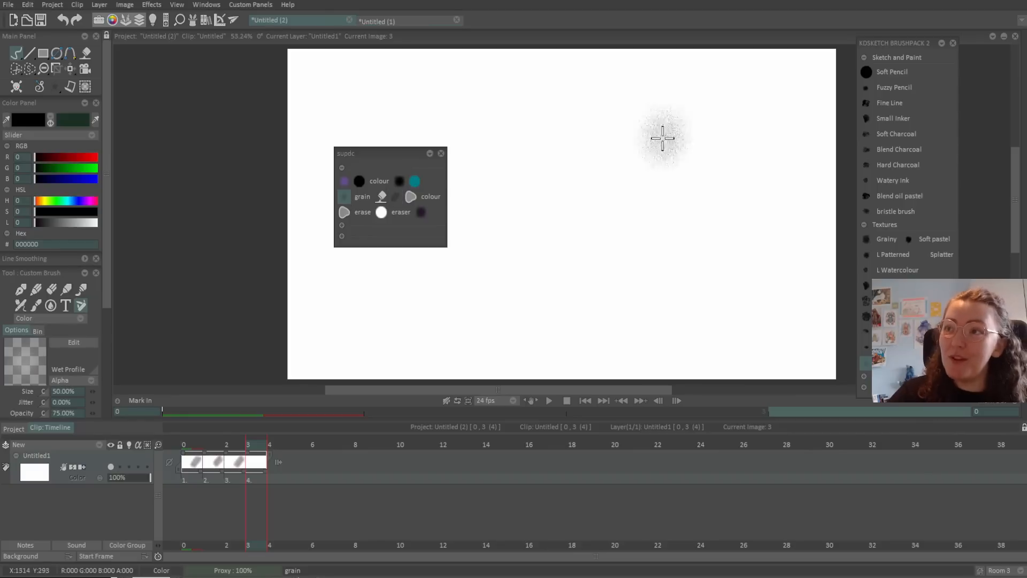
pyautogui.moveTo(663, 138)
pyautogui.mouseDown()
pyautogui.moveTo(559, 259)
pyautogui.moveTo(645, 187)
pyautogui.moveTo(656, 197)
pyautogui.moveTo(604, 274)
pyautogui.moveTo(740, 160)
pyautogui.moveTo(623, 297)
pyautogui.moveTo(747, 195)
pyautogui.moveTo(702, 256)
pyautogui.moveTo(724, 260)
pyautogui.moveTo(787, 208)
pyautogui.mouseUp()
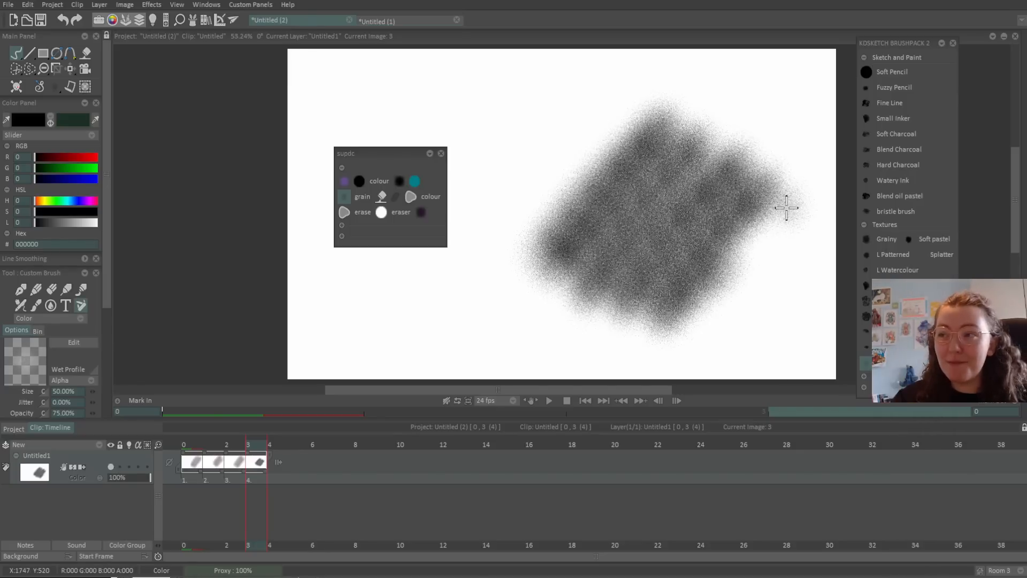
pyautogui.click(189, 445)
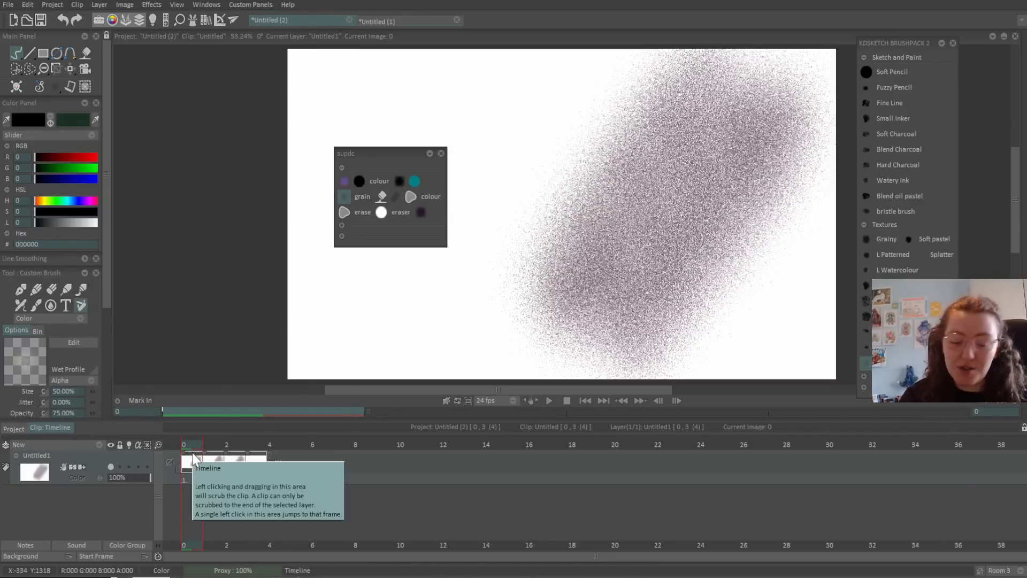
# Step and scrub through frames 0–3 to review each frame's grainy strokes.
pyautogui.click(210, 447)
pyautogui.click(231, 447)
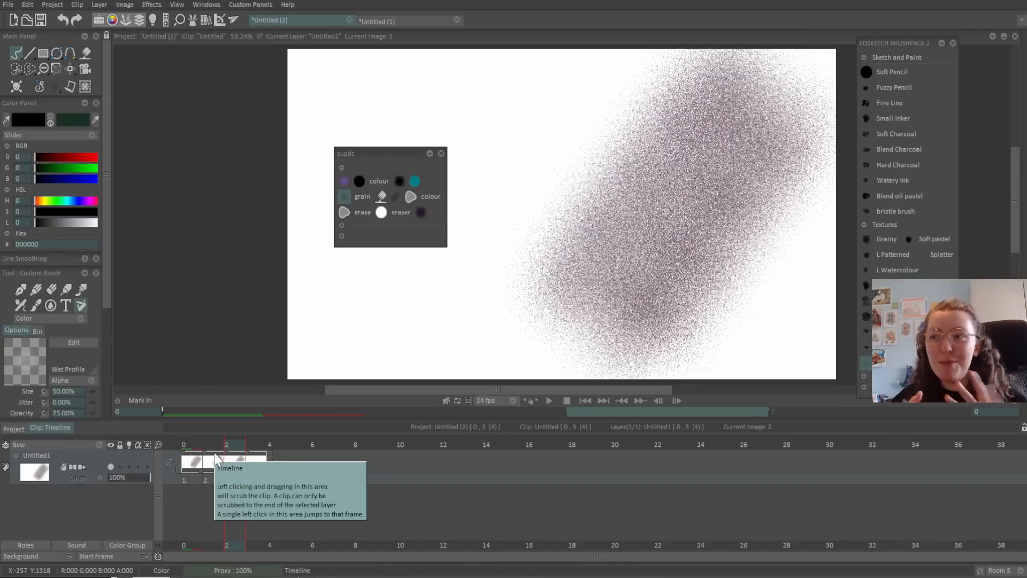
pyautogui.moveTo(207, 445); pyautogui.dragTo(232, 445)
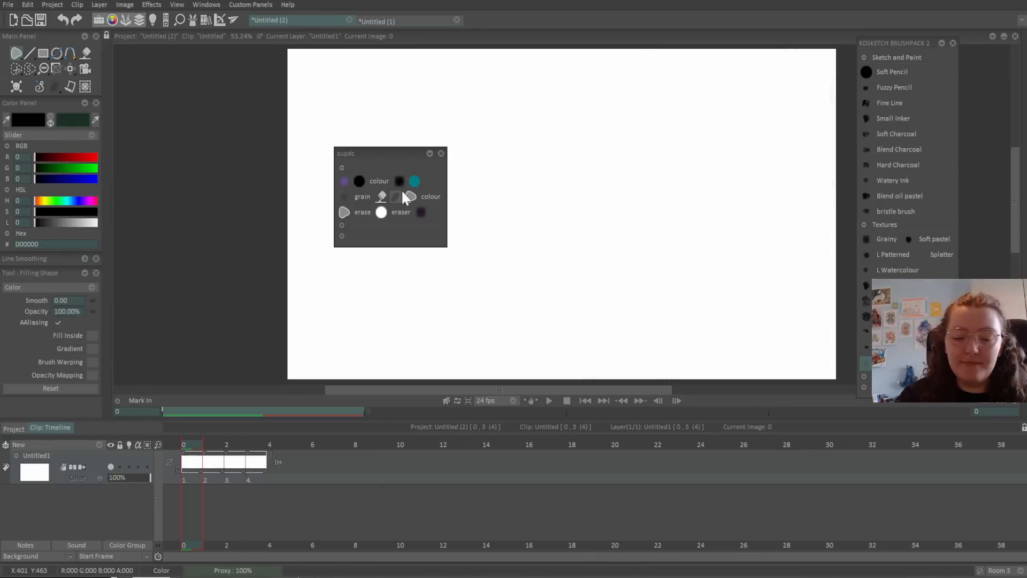
pyautogui.click(396, 195)
# Draw two black filled blobs, then erase the lower part of the right one.
pyautogui.click(411, 196)
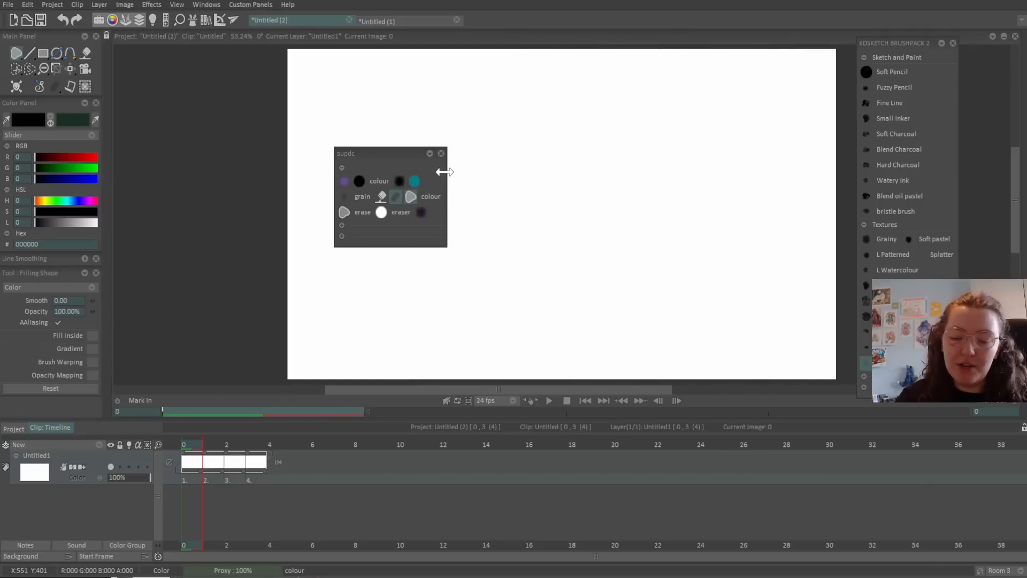
pyautogui.moveTo(595, 112); pyautogui.dragTo(666, 111)
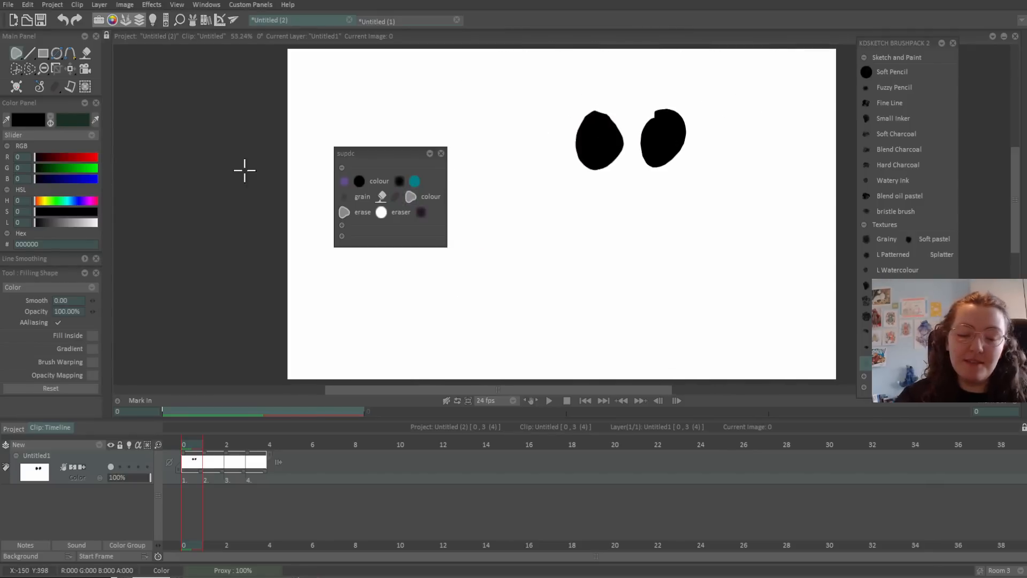
pyautogui.rightClick(16, 53)
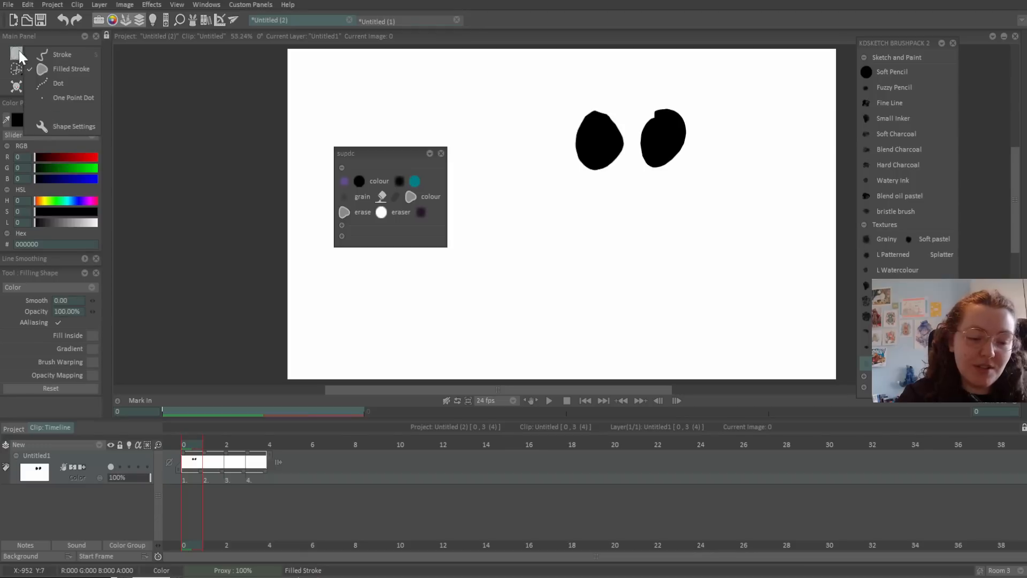
pyautogui.click(93, 72)
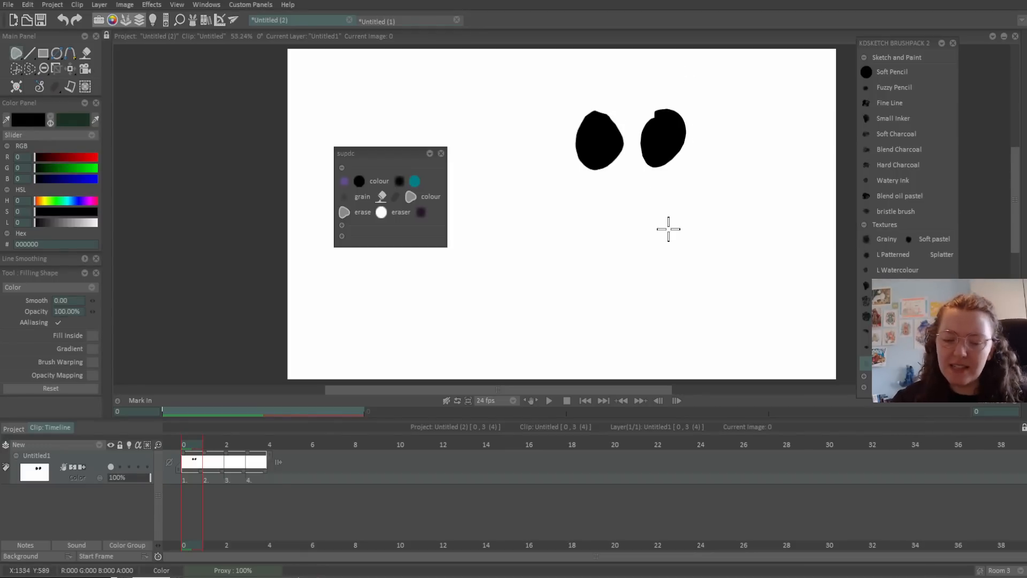
pyautogui.click(358, 193)
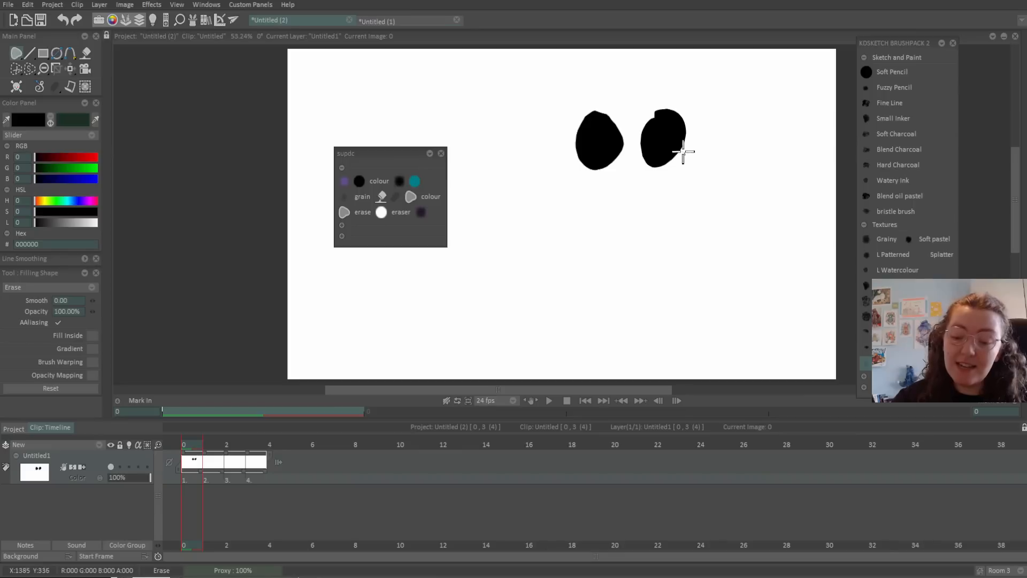
pyautogui.moveTo(684, 152); pyautogui.dragTo(687, 167)
# Erase vertical stripes through the right blob and draw a looping black scribble below.
pyautogui.click(91, 288)
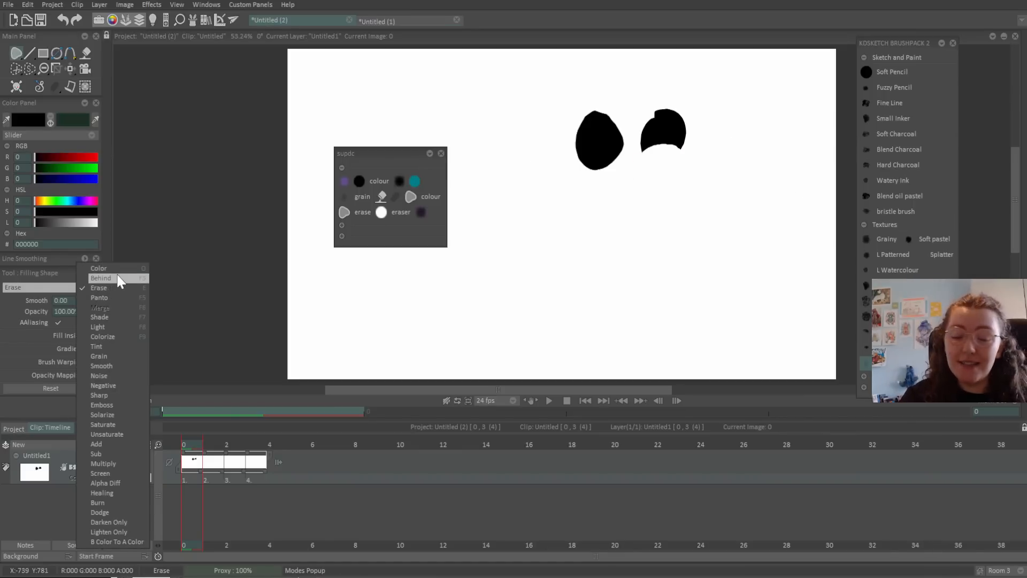
pyautogui.click(397, 181)
pyautogui.moveTo(656, 110)
pyautogui.mouseDown()
pyautogui.moveTo(667, 94)
pyautogui.moveTo(678, 156)
pyautogui.mouseUp()
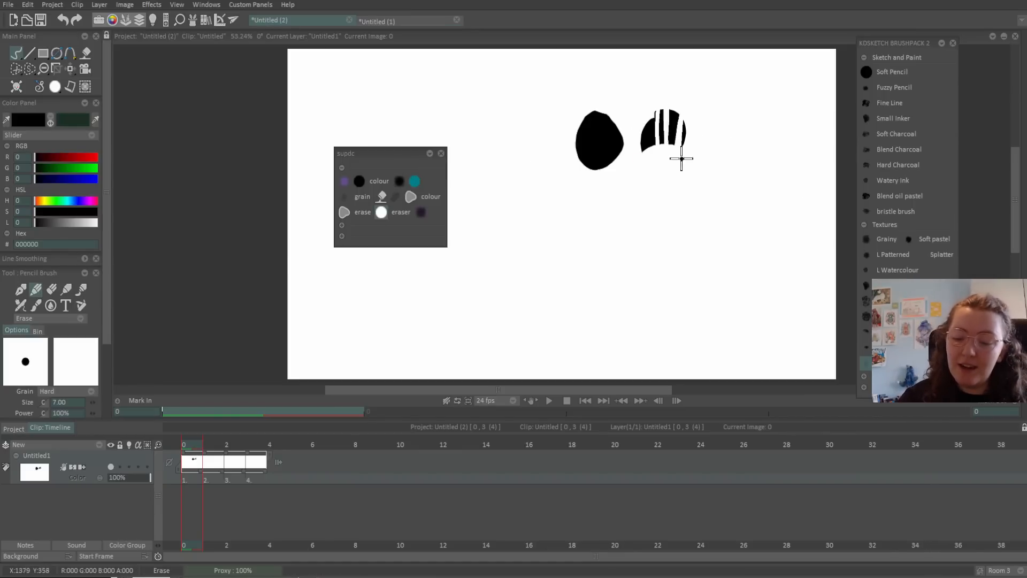
pyautogui.click(421, 212)
pyautogui.moveTo(566, 199)
pyautogui.mouseDown()
pyautogui.moveTo(610, 223)
pyautogui.moveTo(655, 206)
pyautogui.mouseUp()
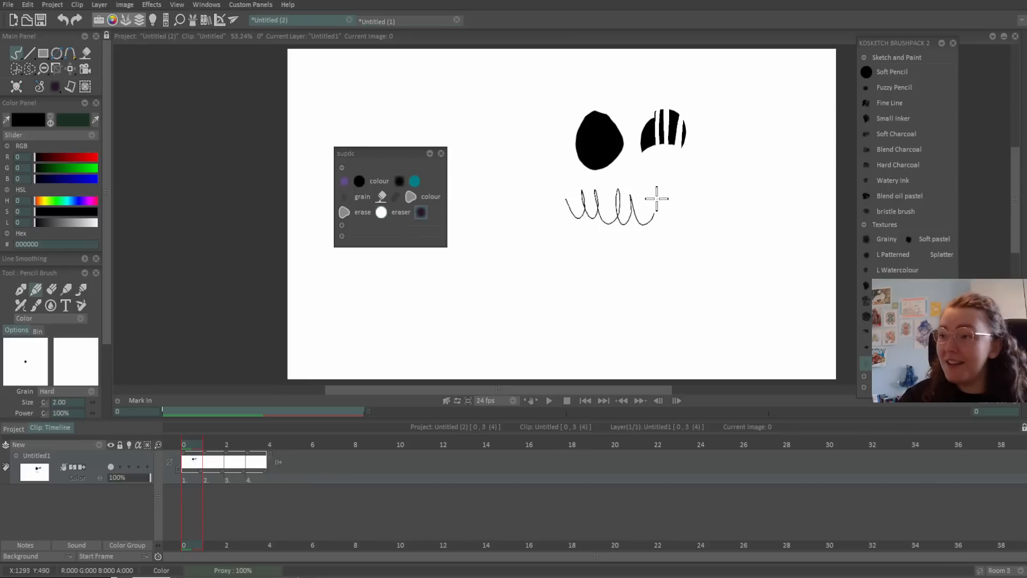
# Move the custom panel higher and expand both colour swatch groups.
pyautogui.moveTo(368, 153); pyautogui.dragTo(346, 48)
pyautogui.click(322, 157)
pyautogui.click(322, 146)
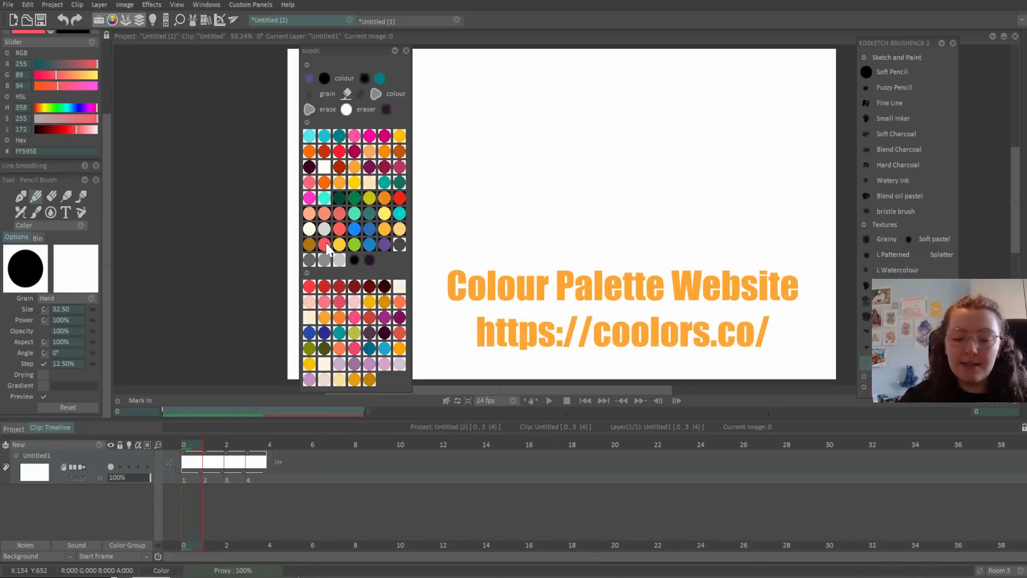
# Paint adjacent vertical strokes in red, yellow, green and blue 1982C4.
pyautogui.moveTo(485, 99); pyautogui.dragTo(482, 239)
pyautogui.click(341, 243)
pyautogui.moveTo(496, 99); pyautogui.dragTo(496, 238)
pyautogui.click(354, 244)
pyautogui.moveTo(508, 100); pyautogui.dragTo(504, 245)
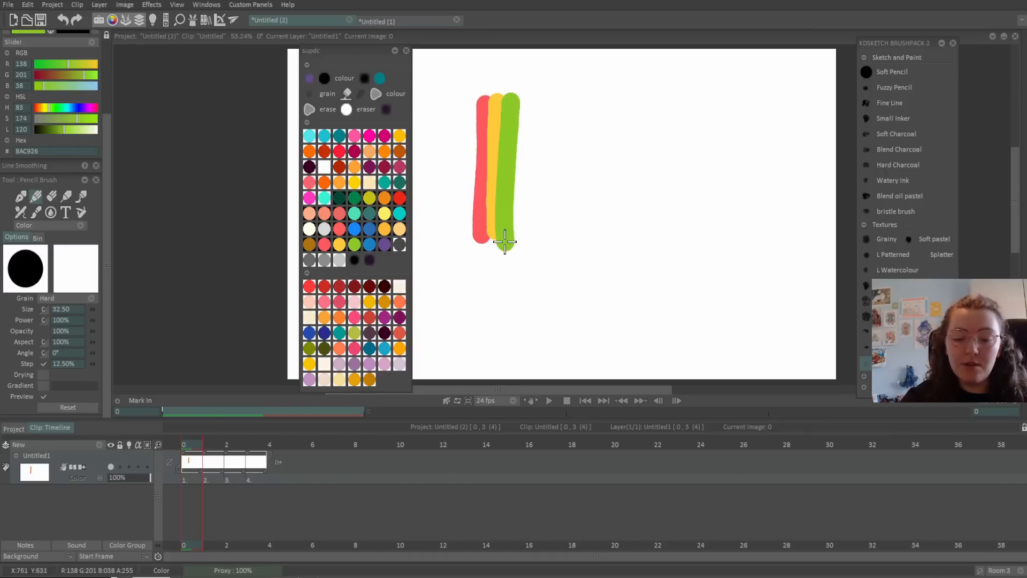
pyautogui.click(370, 244)
pyautogui.moveTo(524, 99); pyautogui.dragTo(517, 256)
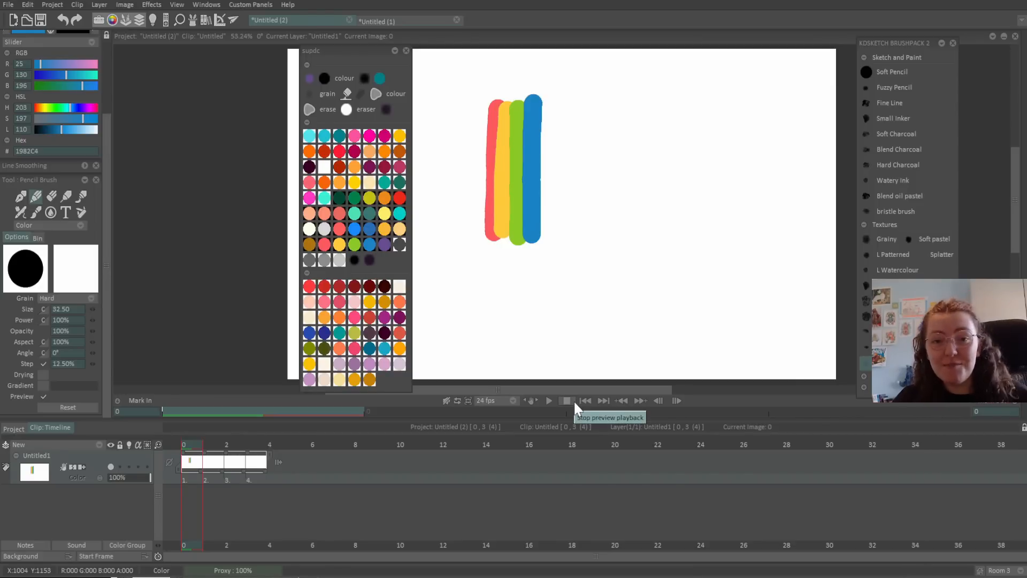
pyautogui.rightClick(255, 442)
pyautogui.click(345, 443)
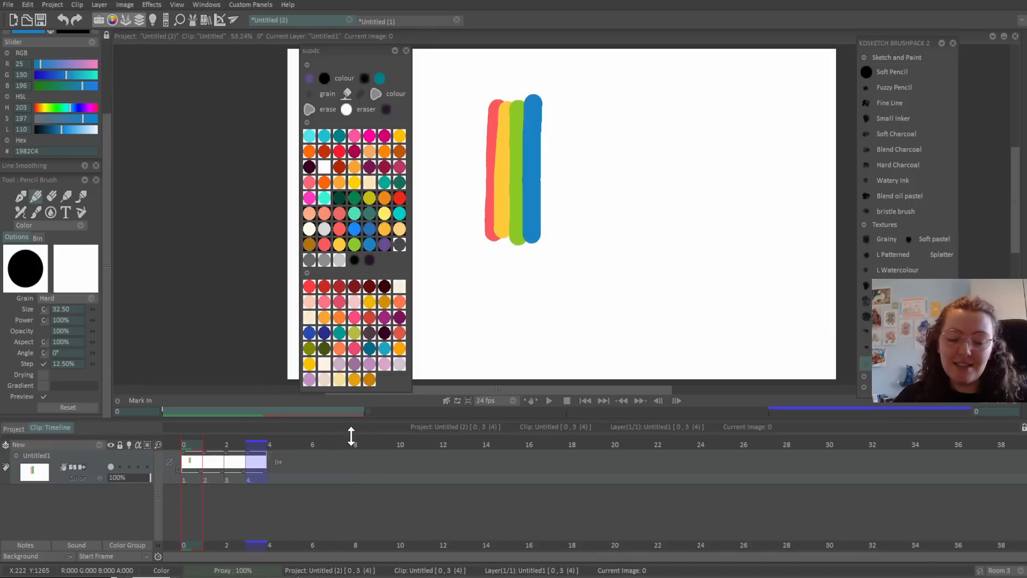
pyautogui.rightClick(260, 445)
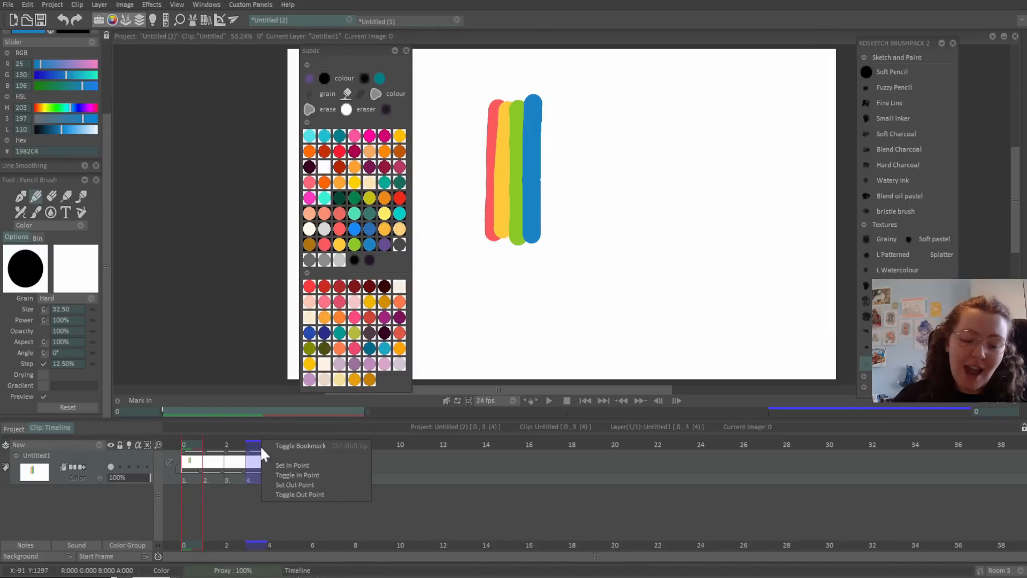
pyautogui.click(313, 443)
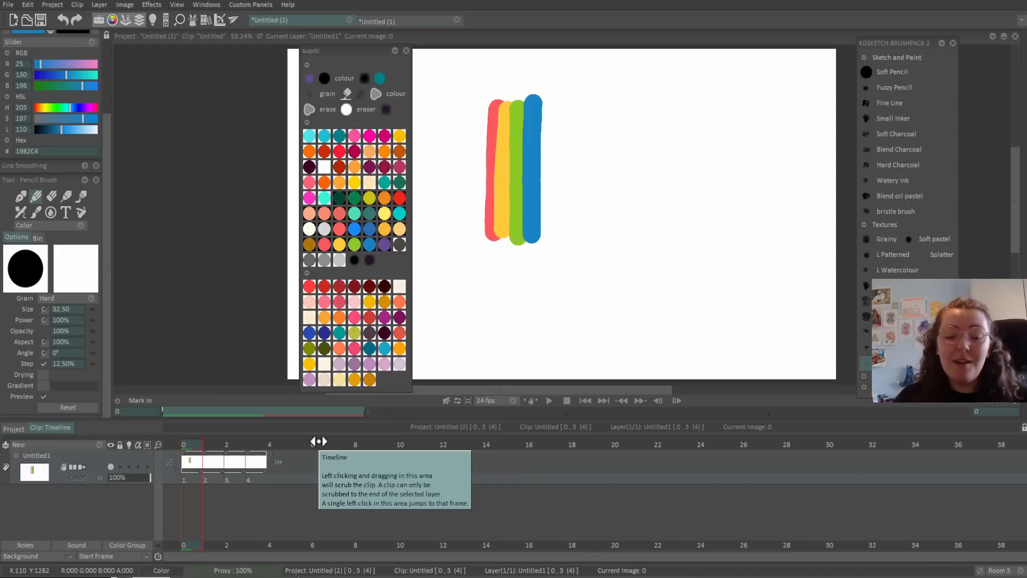